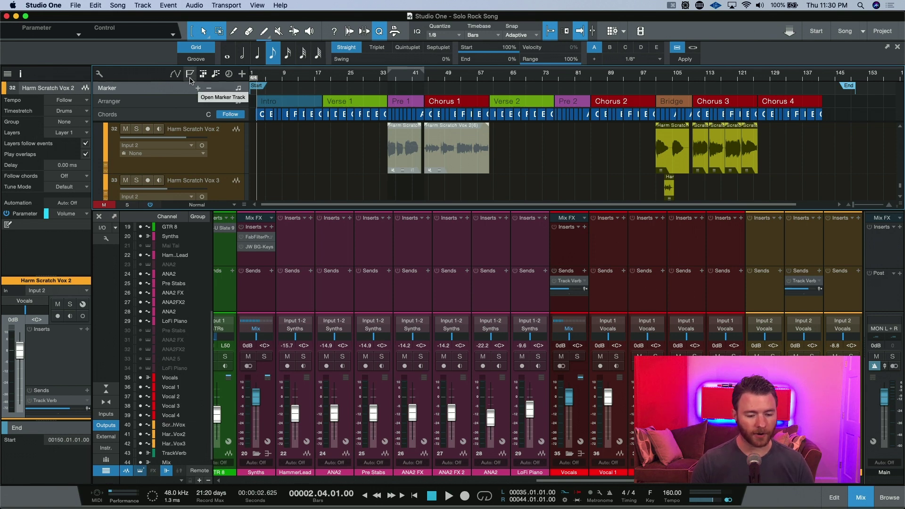
Step: Hide the marker track, then show it again above the arranger track
{"action": "left_click", "coordinate": [190, 75]}
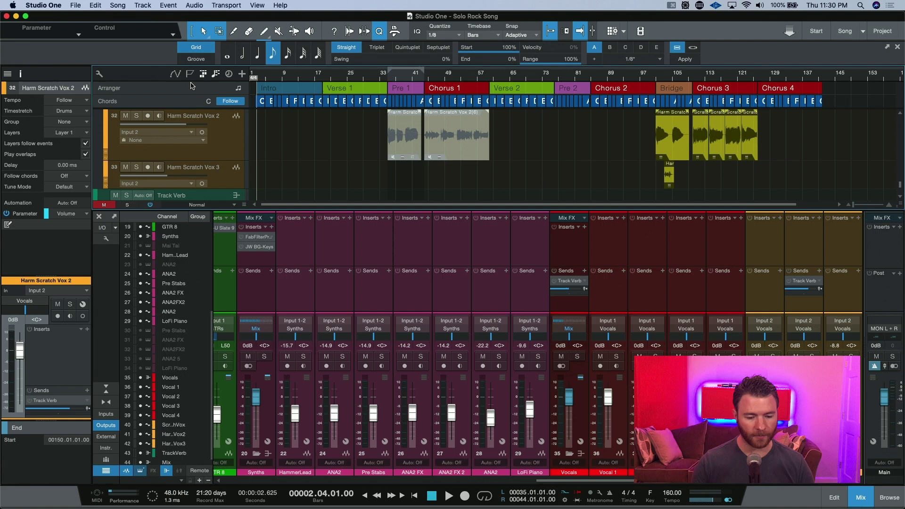
{"action": "left_click", "coordinate": [190, 74]}
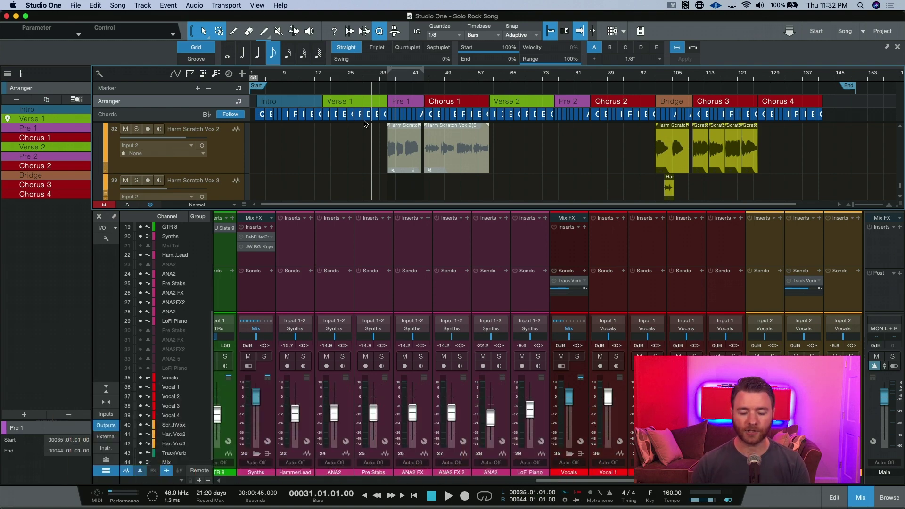
Step: Insert a marker at the playhead at bar 31 and name it 'Chorus'
{"action": "key", "text": "Insert"}
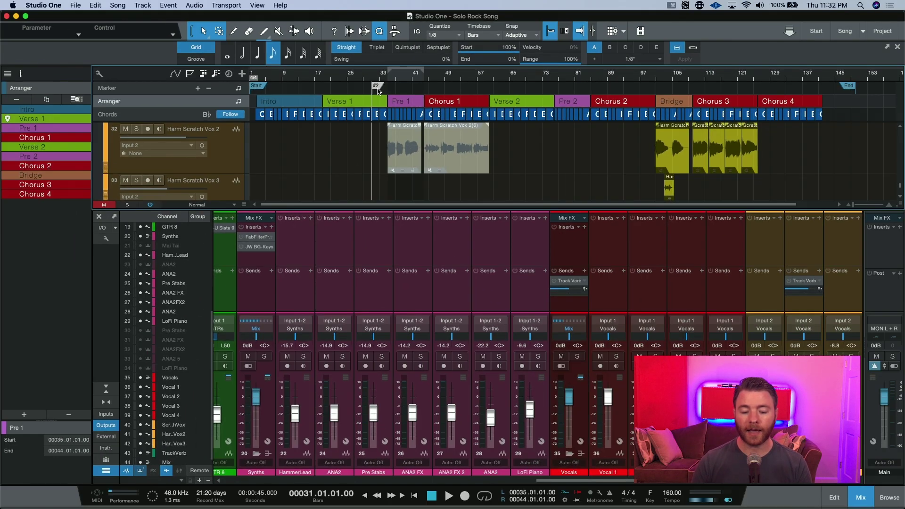
{"action": "double_click", "coordinate": [377, 87]}
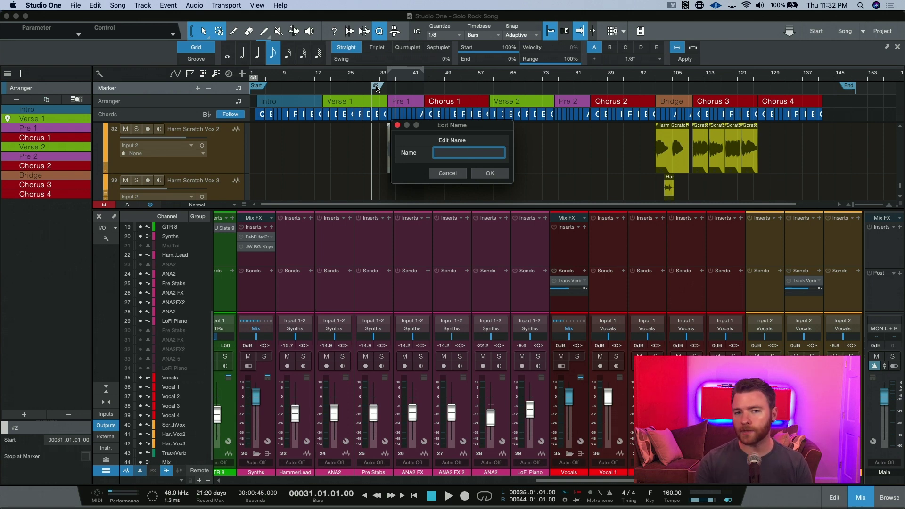
{"action": "type", "text": "Chorus"}
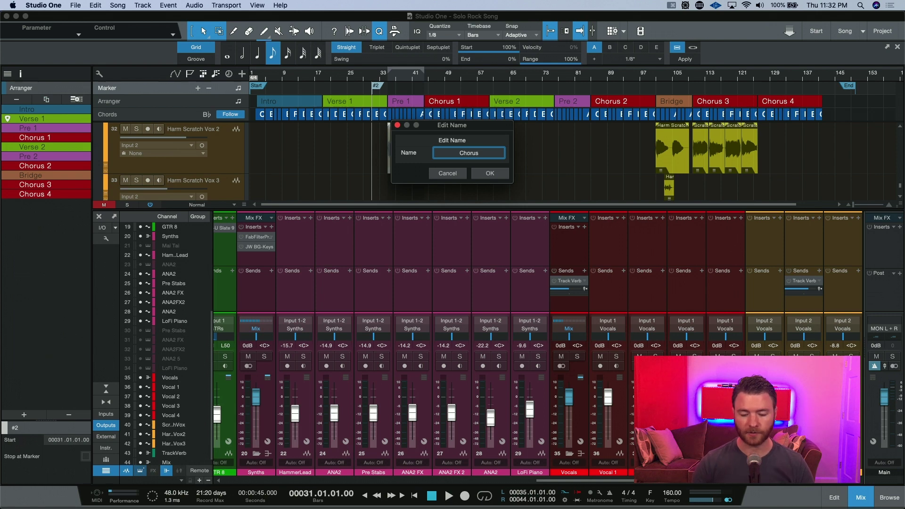
{"action": "key", "text": "Return"}
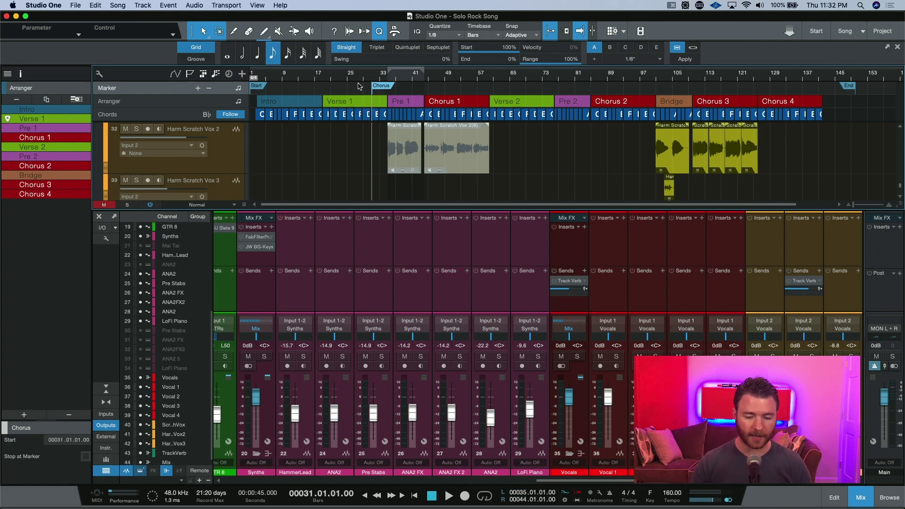
Step: Add a #2 marker at bar 20 and drag it to bar 25
{"action": "left_click", "coordinate": [332, 88]}
{"action": "key", "text": "Insert"}
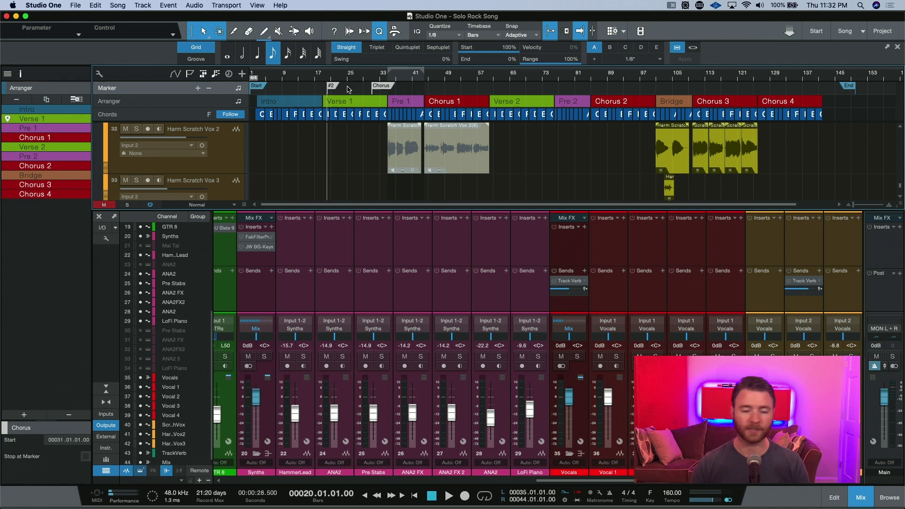
{"action": "left_click", "coordinate": [331, 86]}
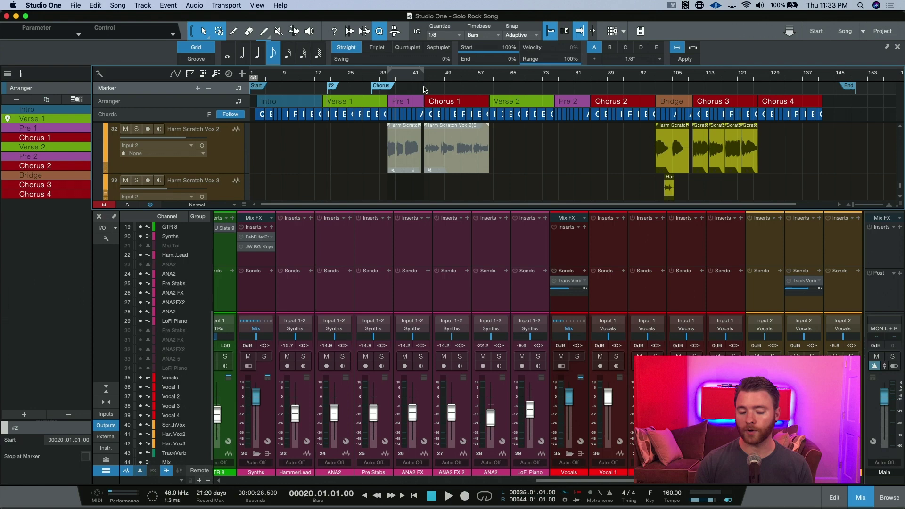
{"action": "left_click", "coordinate": [361, 91]}
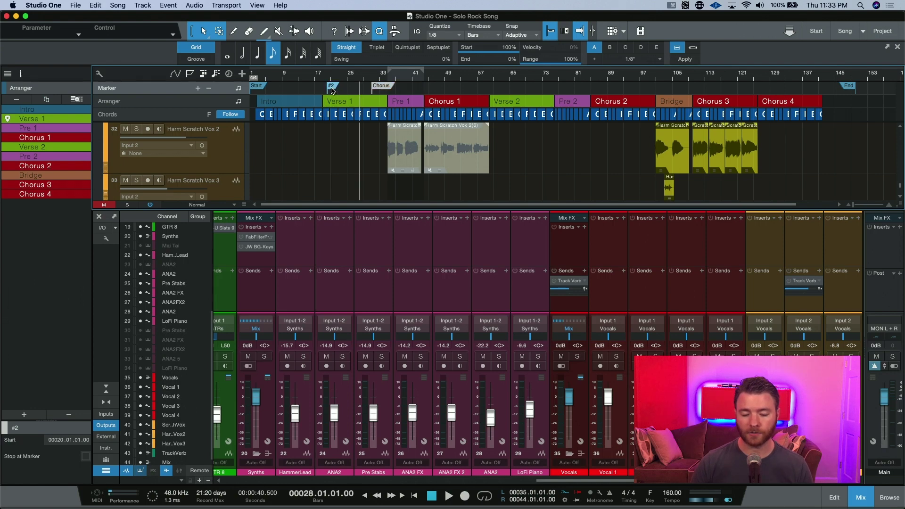
{"action": "mouse_move", "coordinate": [332, 90]}
{"action": "left_mouse_down"}
{"action": "mouse_move", "coordinate": [359, 97]}
{"action": "mouse_move", "coordinate": [389, 90]}
{"action": "left_mouse_up"}
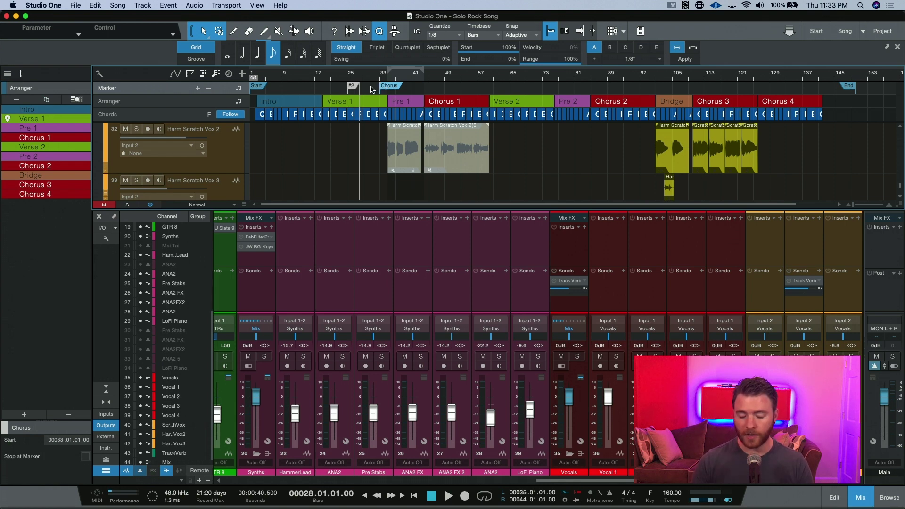
Step: Delete the Chorus and #2 markers from the marker track
{"action": "key", "text": "Delete"}
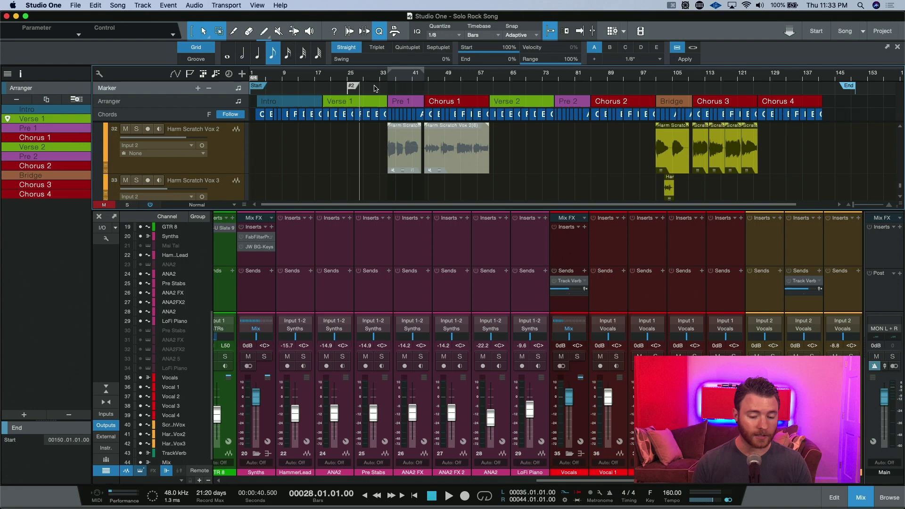
{"action": "left_click", "coordinate": [352, 86]}
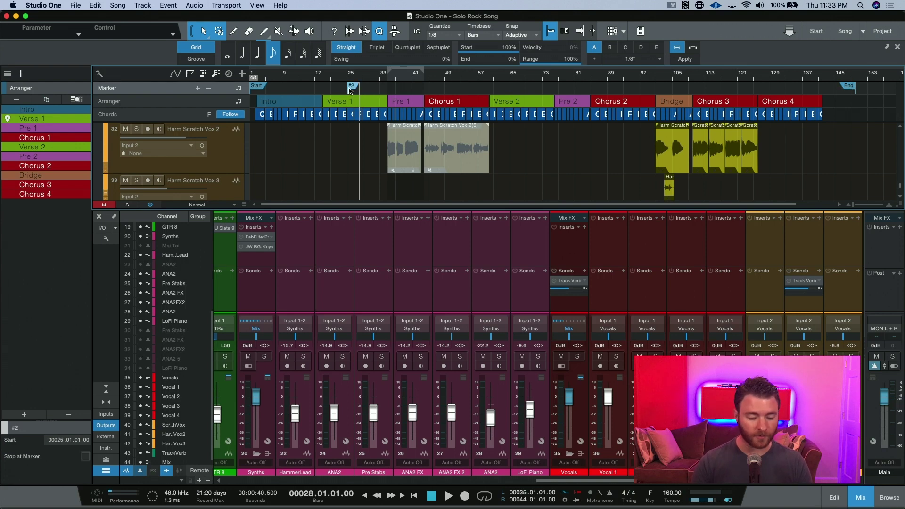
{"action": "key", "text": "Delete"}
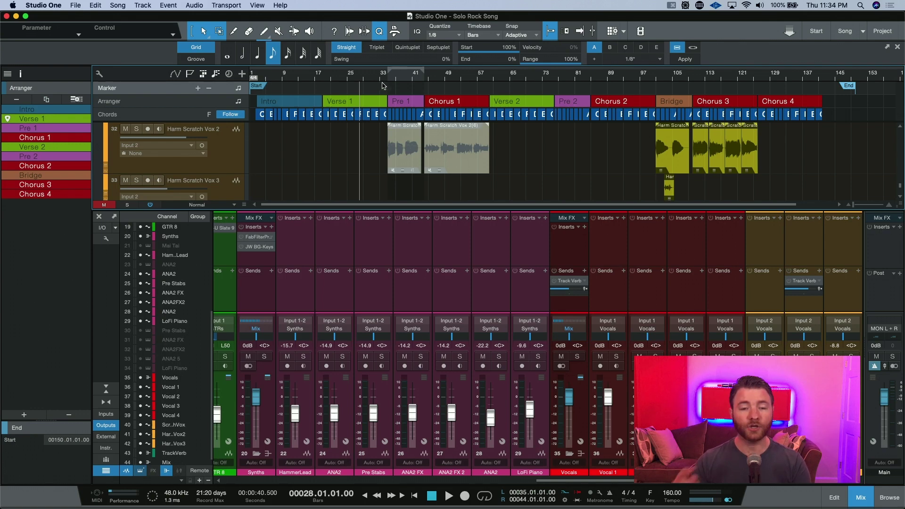
Step: Insert a named marker 'Chorus' at bar 28
{"action": "key", "text": "alt+Insert"}
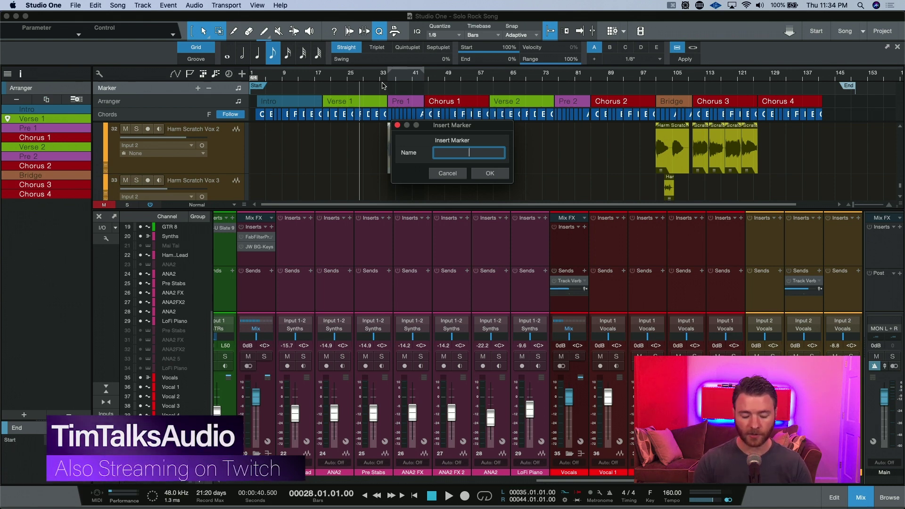
{"action": "type", "text": "Chorus"}
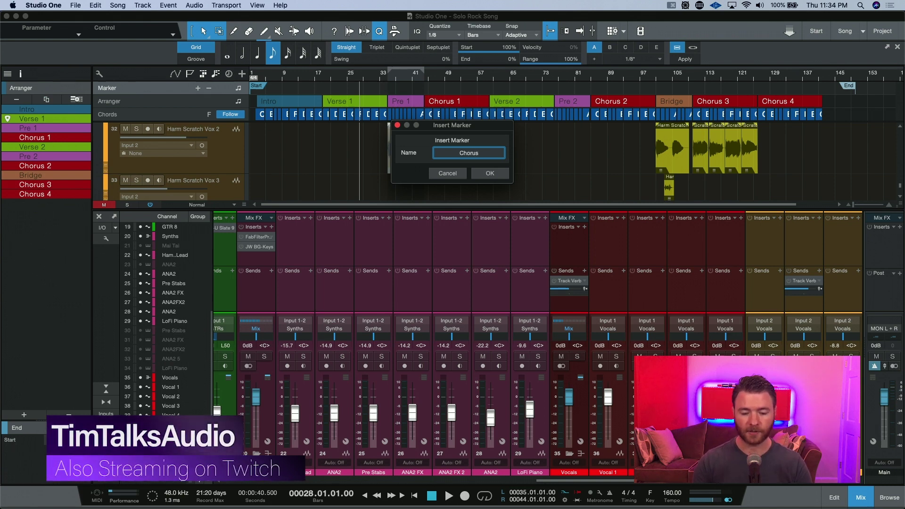
{"action": "key", "text": "Return"}
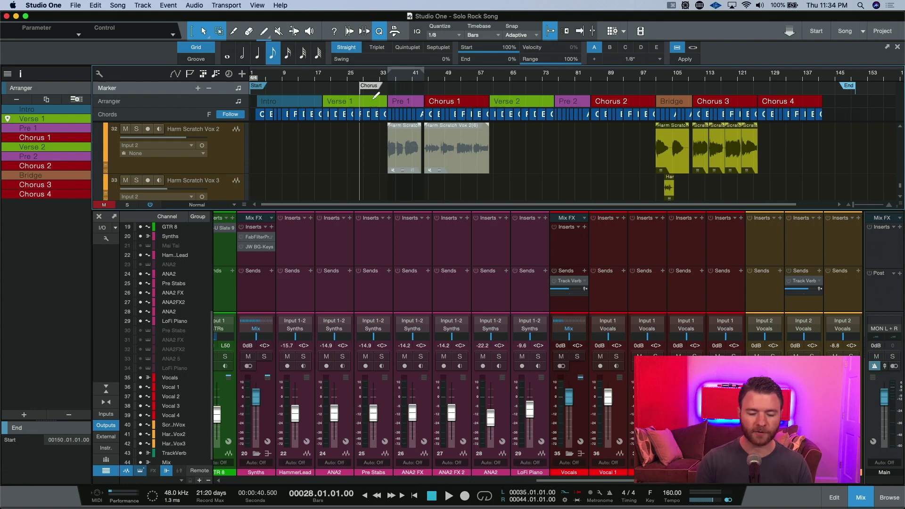
Step: In Keyboard Shortcuts, assign Shift+Y to the marker Insert command
{"action": "key", "text": "super+k"}
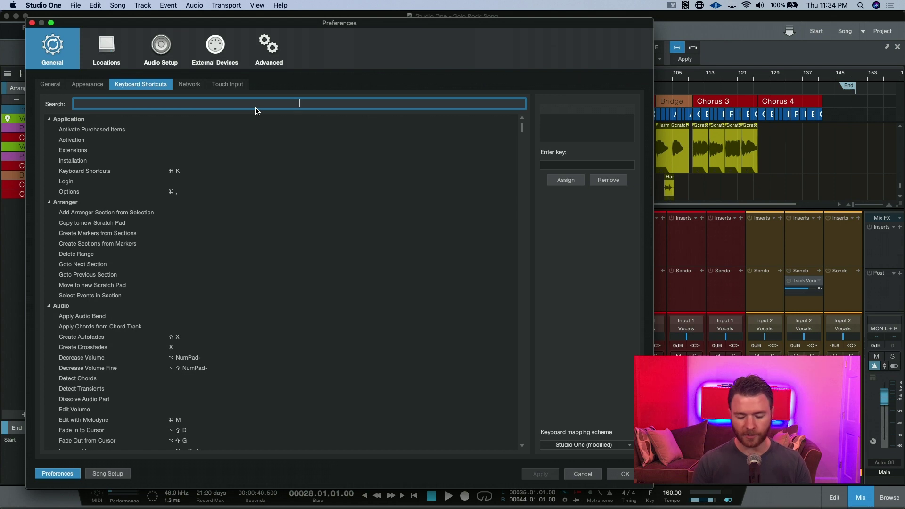
{"action": "type", "text": "marker"}
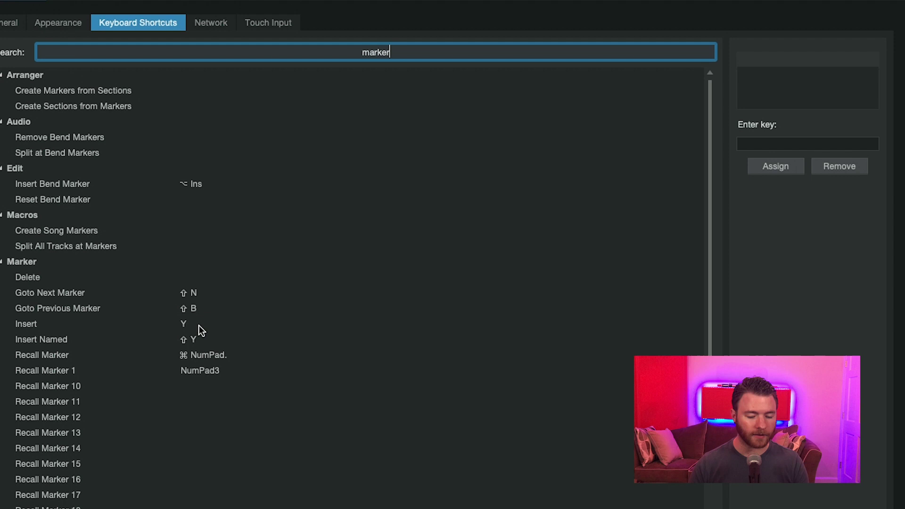
{"action": "left_click", "coordinate": [199, 325]}
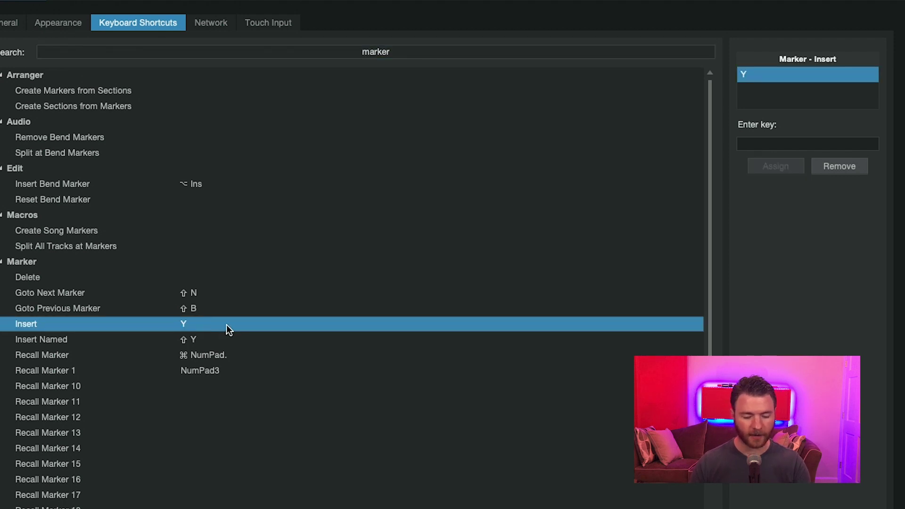
{"action": "left_click", "coordinate": [825, 145]}
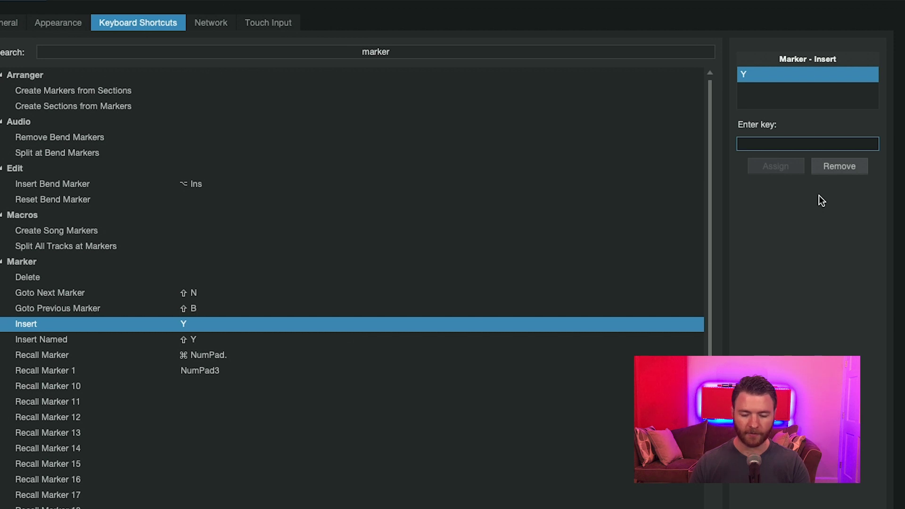
{"action": "key", "text": "shift+y"}
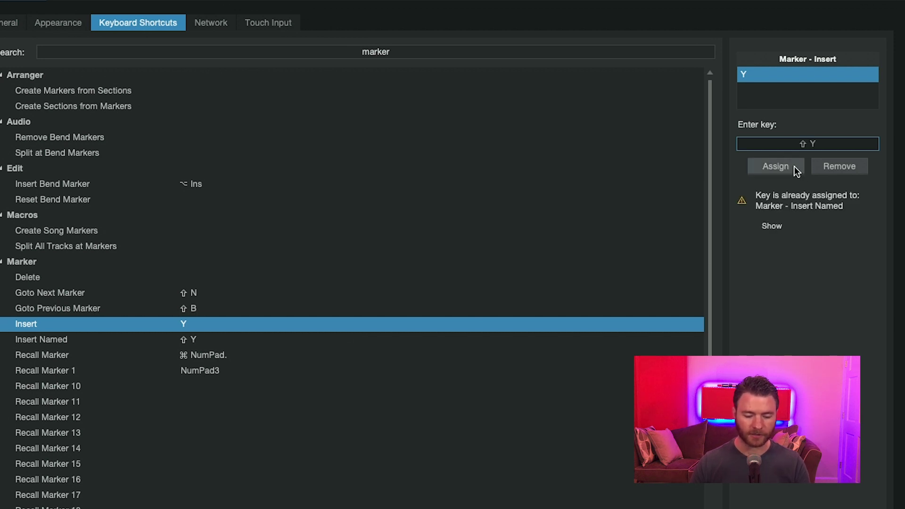
{"action": "left_click", "coordinate": [797, 170]}
Step: Enter Y as the new key for the marker Insert Named command
{"action": "left_click", "coordinate": [213, 340]}
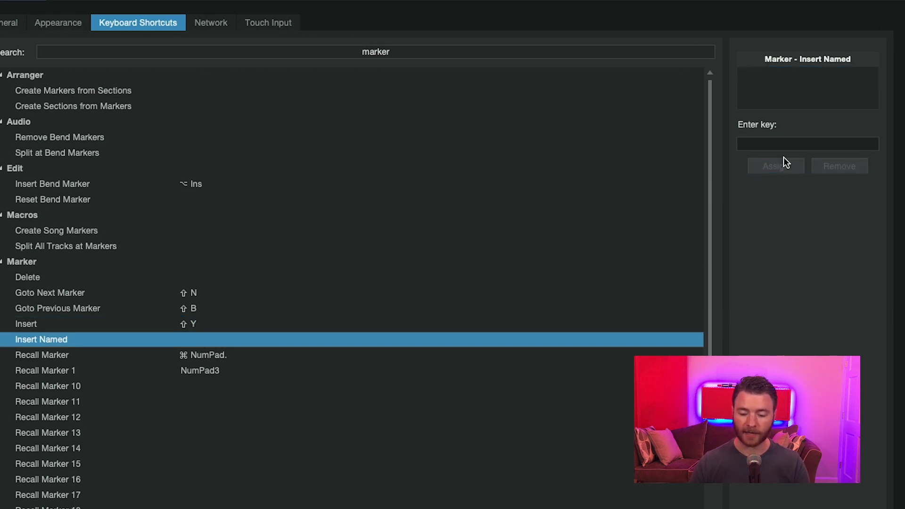
{"action": "left_click", "coordinate": [804, 145]}
{"action": "key", "text": "y"}
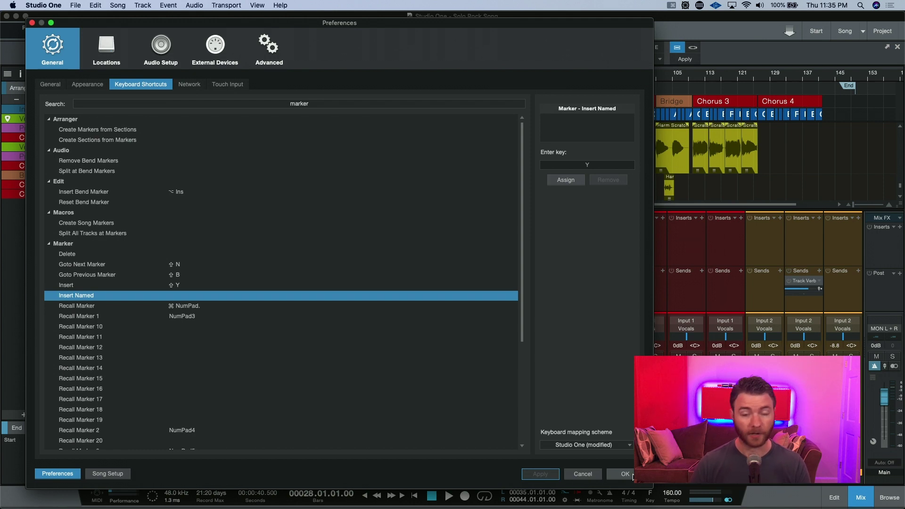
Step: Apply the shortcut changes, delete the stray Chorus marker, and create markers from arranger sections
{"action": "left_click", "coordinate": [632, 475]}
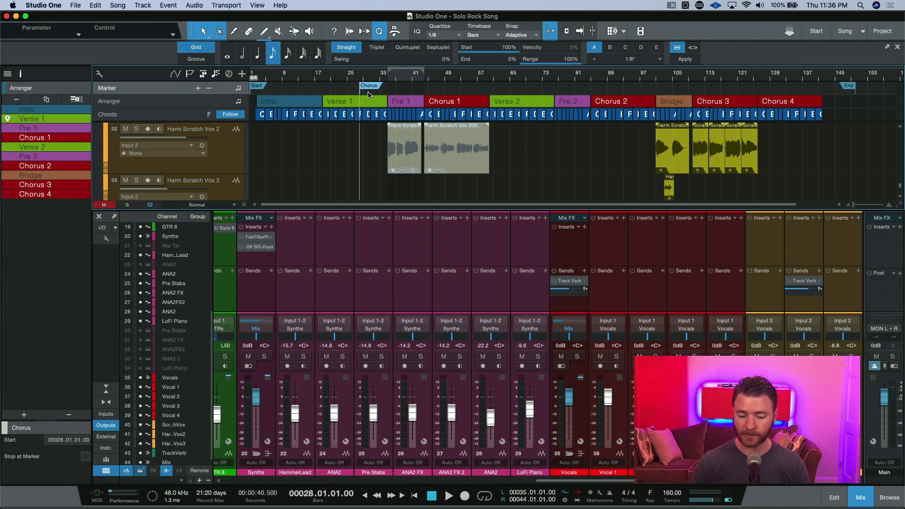
{"action": "key", "text": "Delete"}
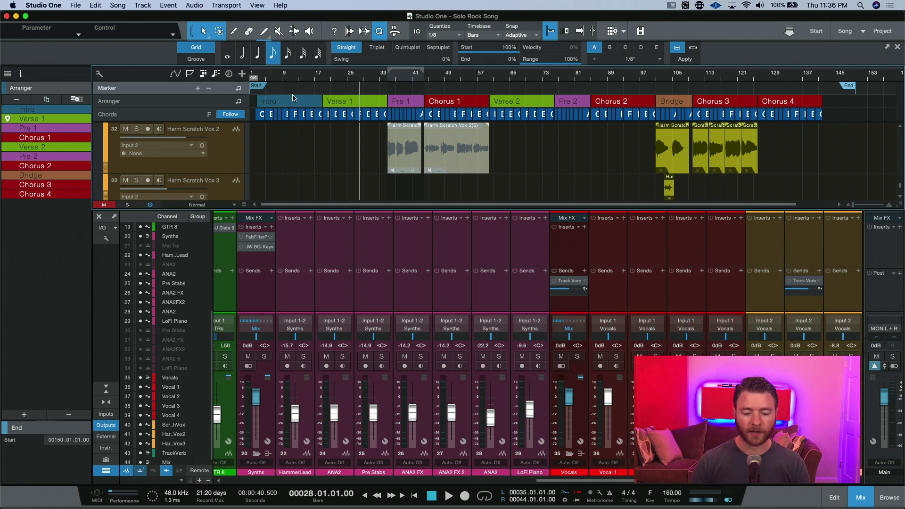
{"action": "right_click", "coordinate": [295, 101]}
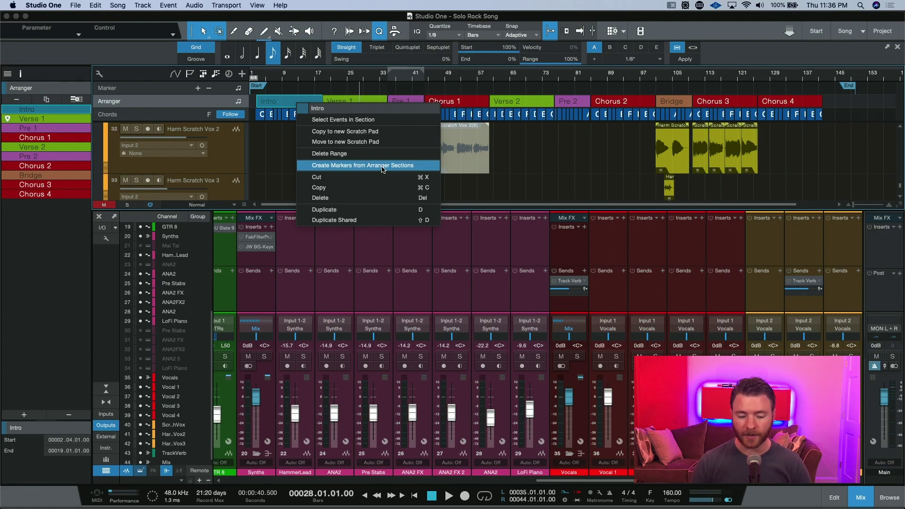
{"action": "left_click", "coordinate": [382, 166]}
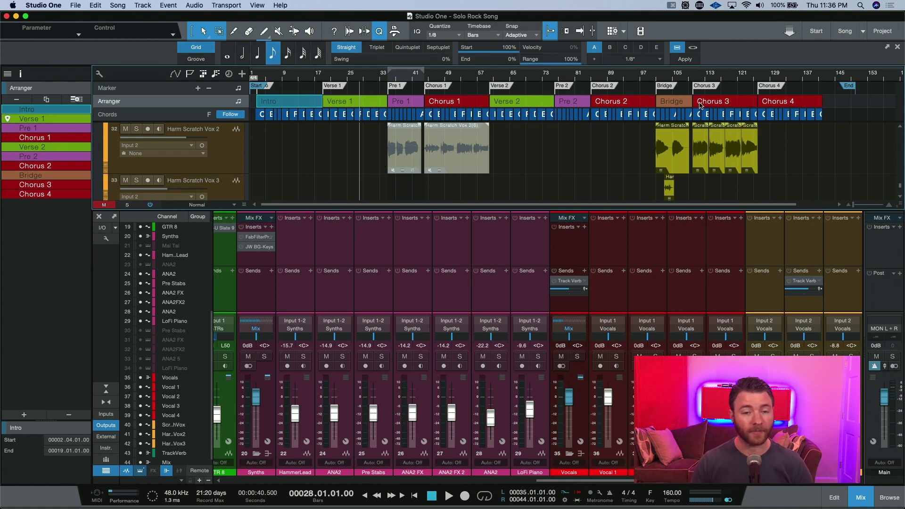
{"action": "left_click", "coordinate": [350, 79]}
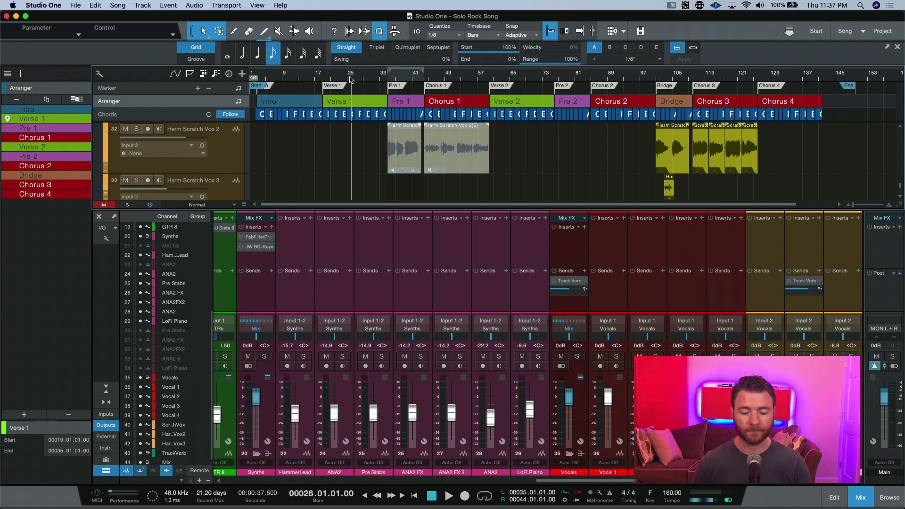
Step: Jump forward to Pre 1 and Chorus 1, then back to Verse 1 at bar 19
{"action": "key", "text": "n"}
{"action": "key", "text": "n"}
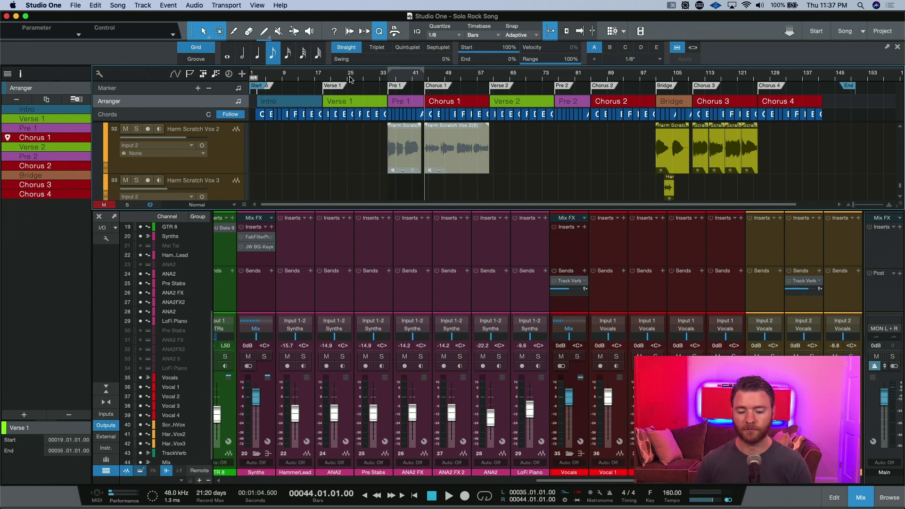
{"action": "key", "text": "n"}
{"action": "key", "text": "n"}
{"action": "key", "text": "n"}
{"action": "key", "text": "n"}
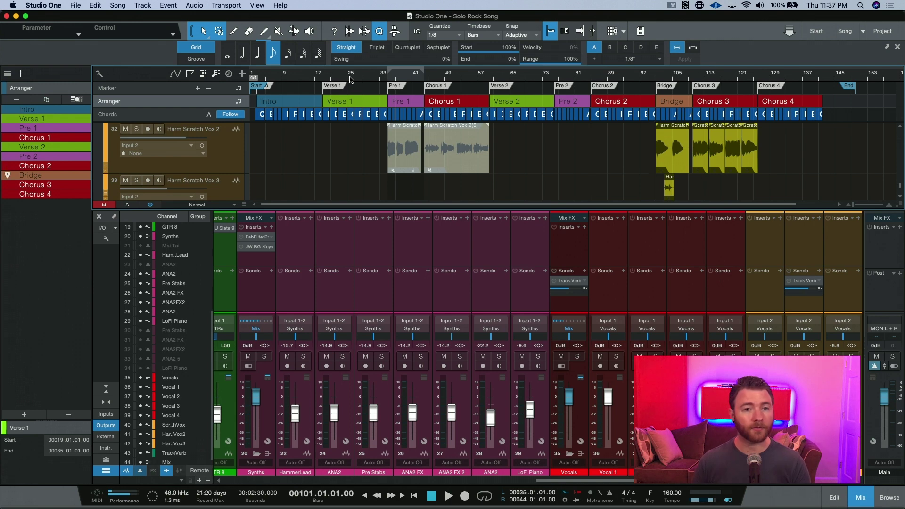
{"action": "key", "text": "b"}
{"action": "key", "text": "b"}
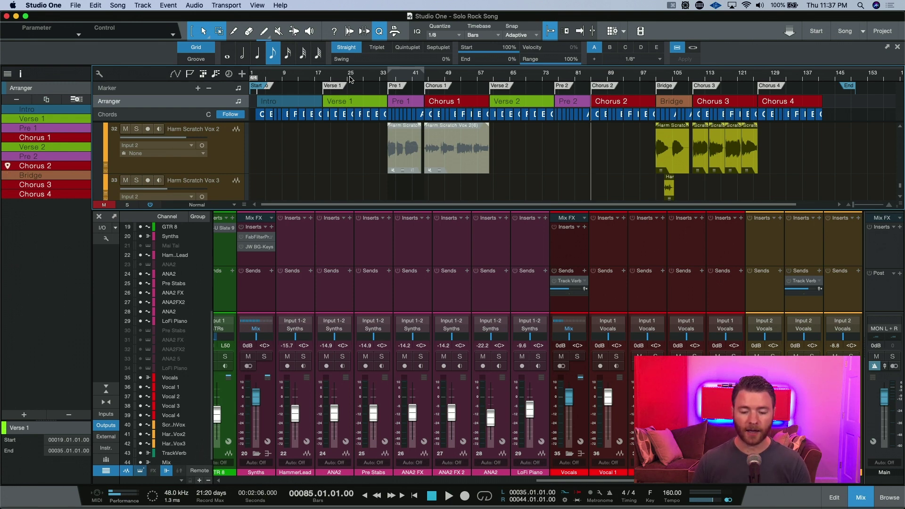
{"action": "key", "text": "b"}
{"action": "key", "text": "b"}
{"action": "key", "text": "b"}
{"action": "key", "text": "b"}
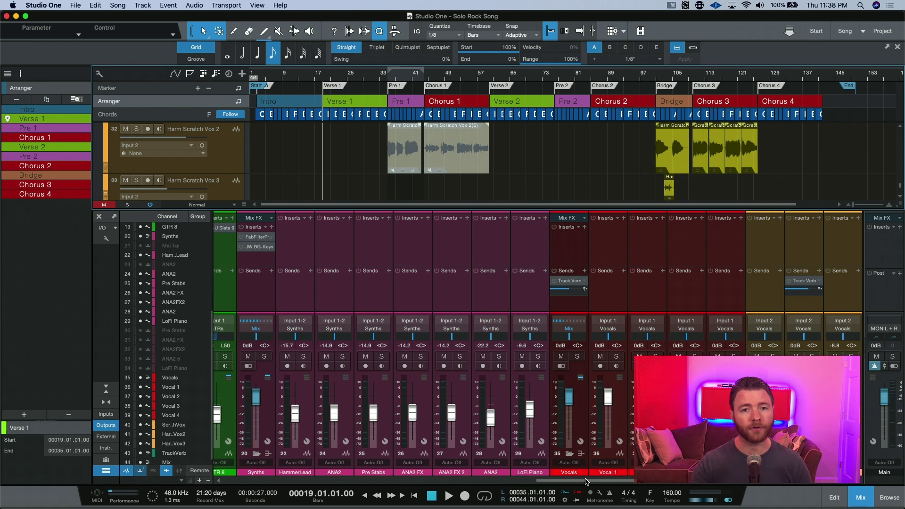
{"action": "key", "text": "super+comma"}
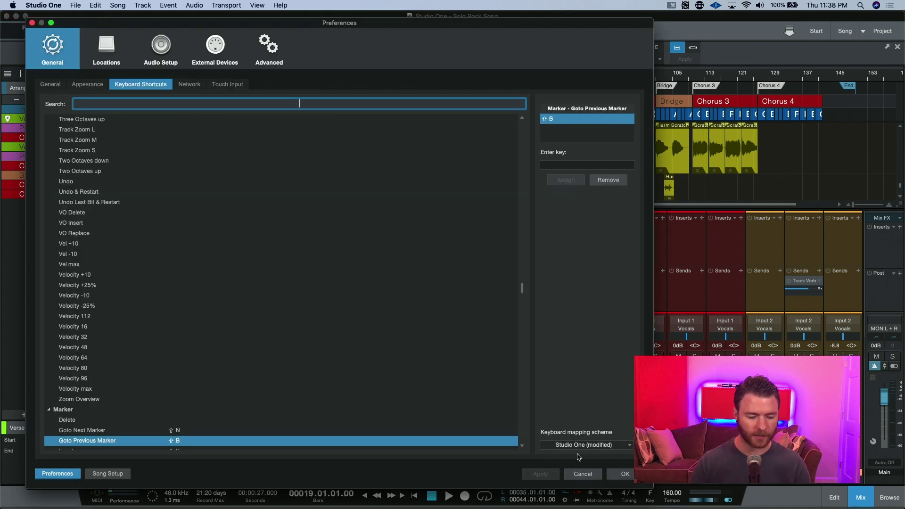
{"action": "scroll", "coordinate": [268, 350], "scroll_direction": "down", "scroll_amount": 5}
{"action": "scroll", "coordinate": [269, 349], "scroll_direction": "down", "scroll_amount": 4}
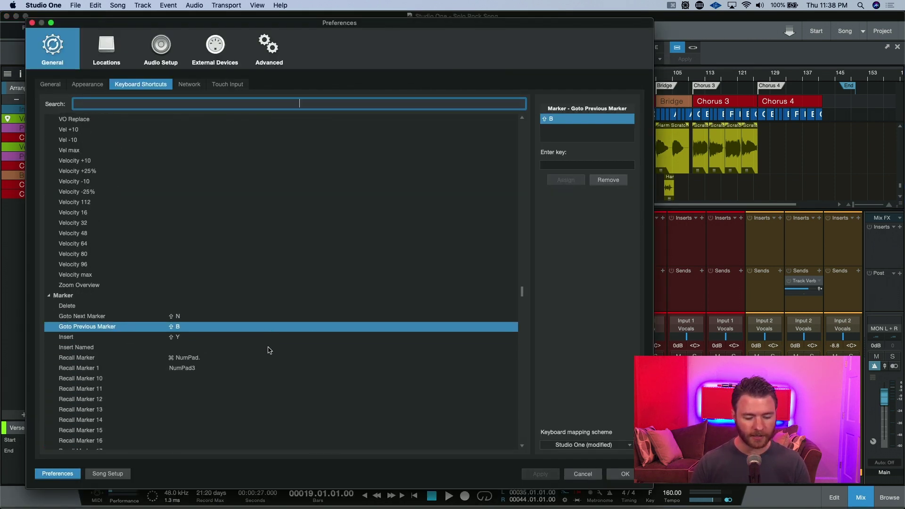
{"action": "scroll", "coordinate": [112, 325], "scroll_direction": "down", "scroll_amount": 2}
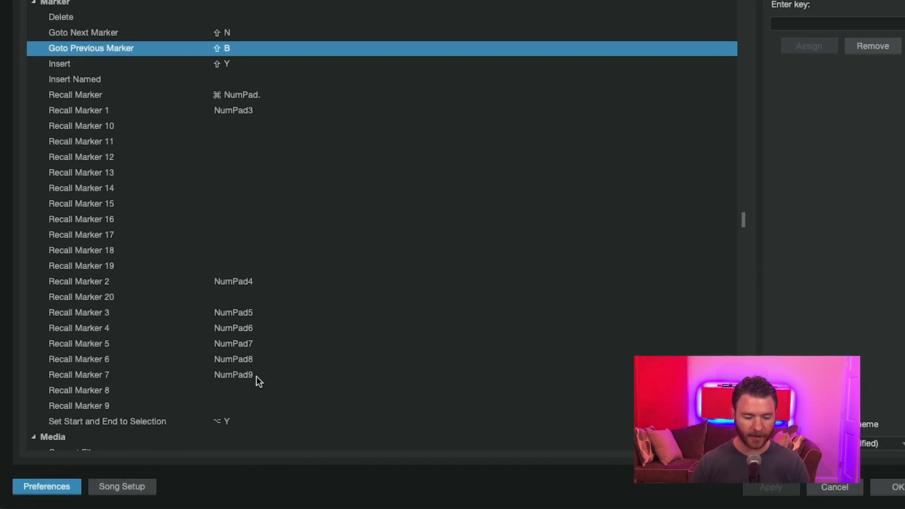
{"action": "left_click", "coordinate": [142, 297]}
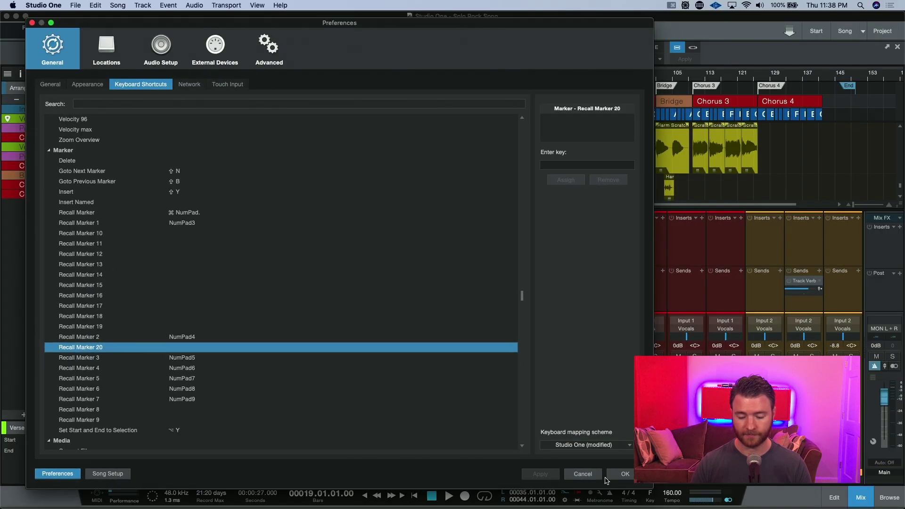
{"action": "left_click", "coordinate": [834, 487]}
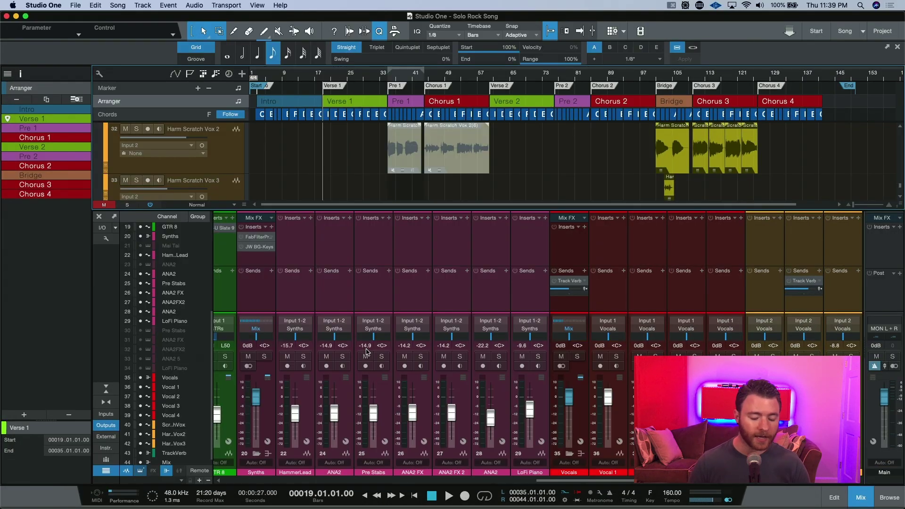
Step: Open the Export Mixdown dialog for Solo Rock Song, set to 320 kbps MP3
{"action": "key", "text": "super+e"}
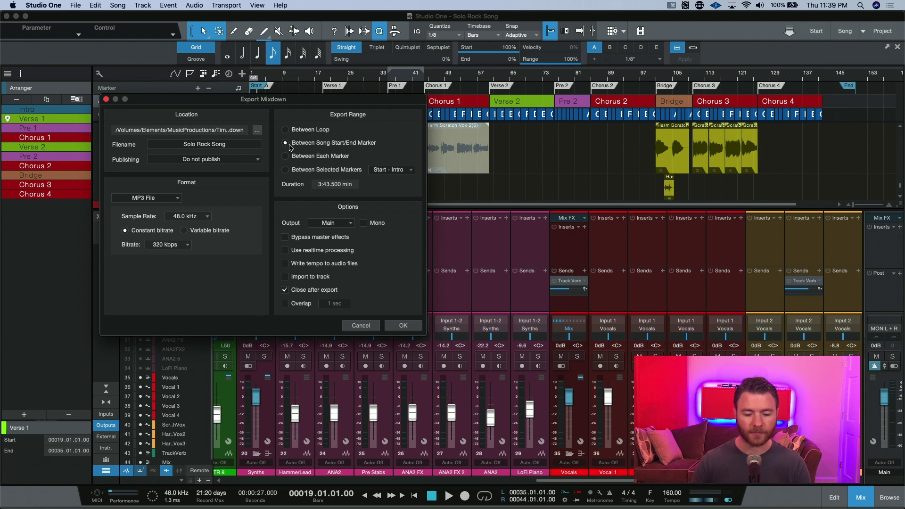
Step: Limit the export to Between Selected Markers, Verse 2 – Pre 2, giving 24 seconds
{"action": "left_click", "coordinate": [320, 170]}
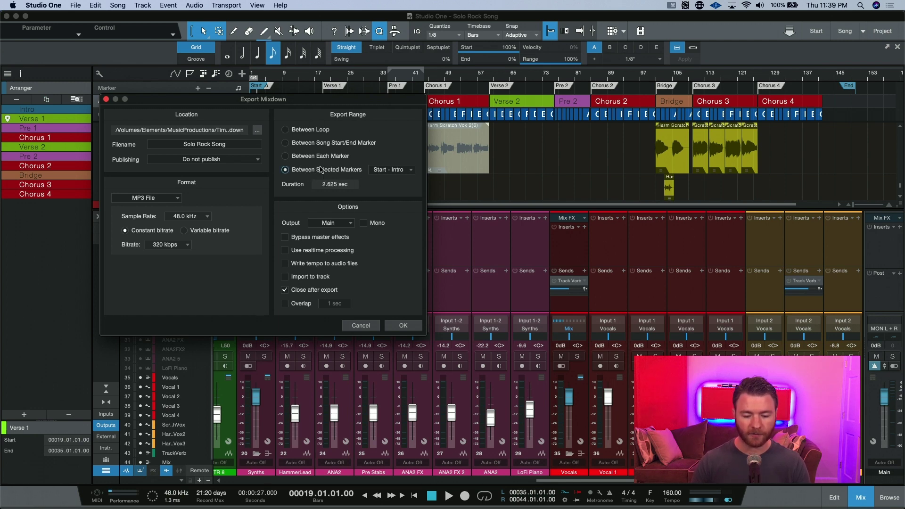
{"action": "left_click", "coordinate": [392, 169]}
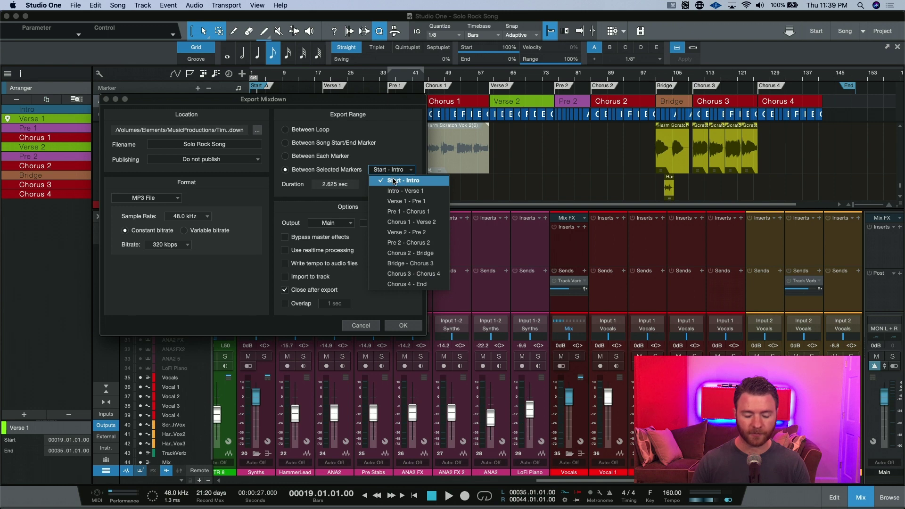
{"action": "left_click", "coordinate": [395, 233]}
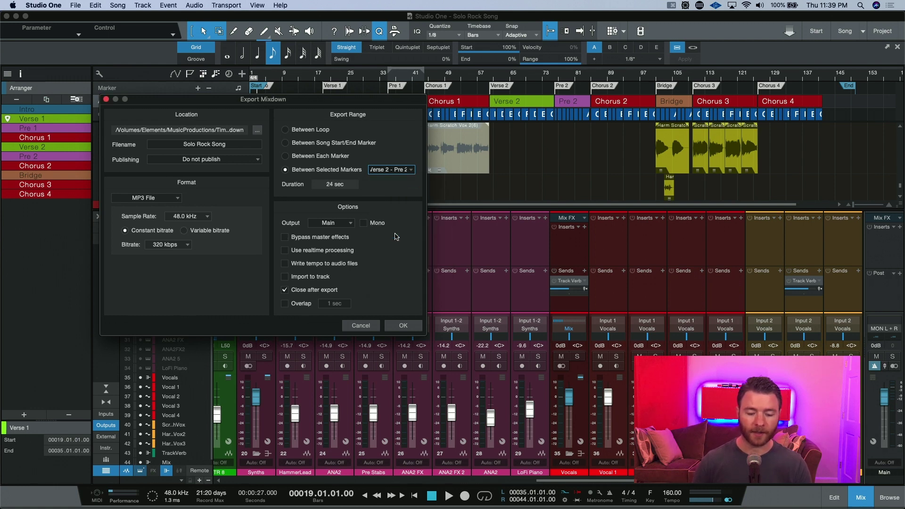